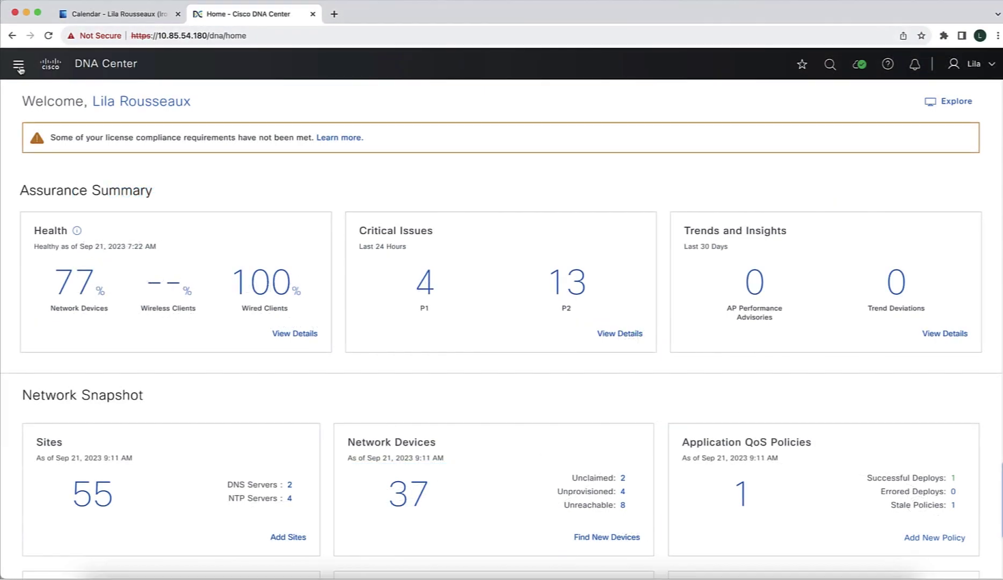
# Start a new Image Update workflow from Workflows and name the task 'Tbranch-Upgrade-Sep23'.
pyautogui.click(18, 66)
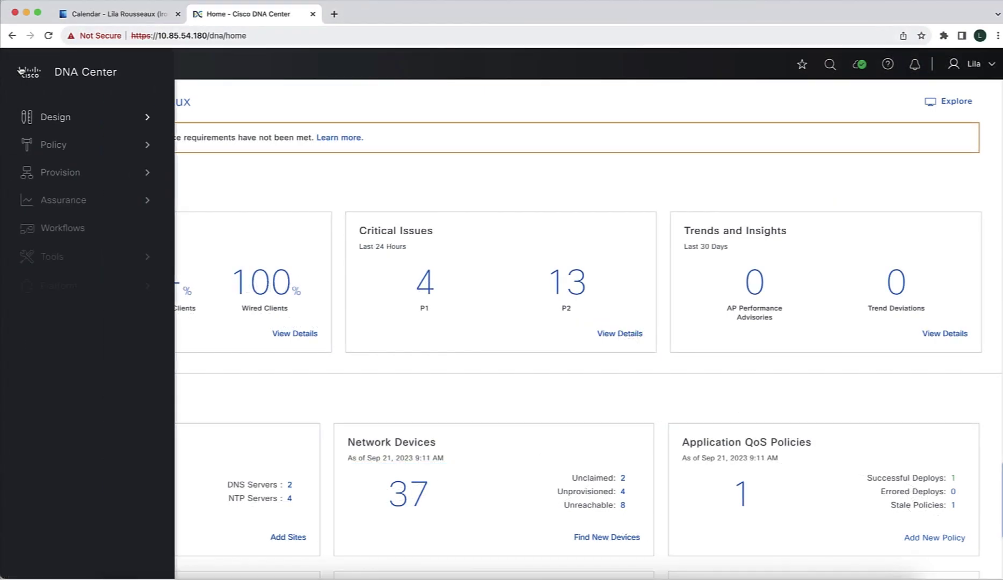
pyautogui.click(45, 225)
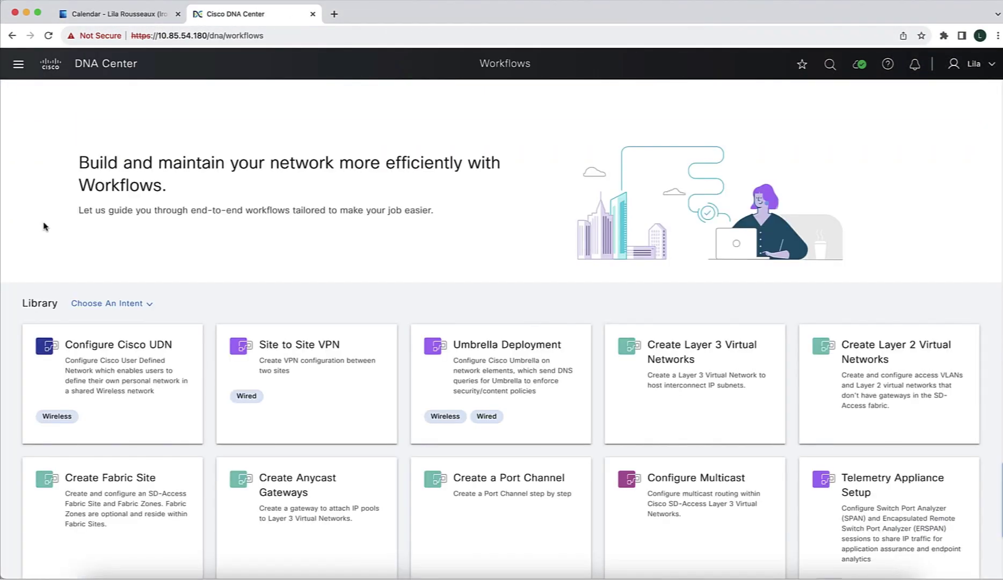
pyautogui.scroll(-10, 274, 366)
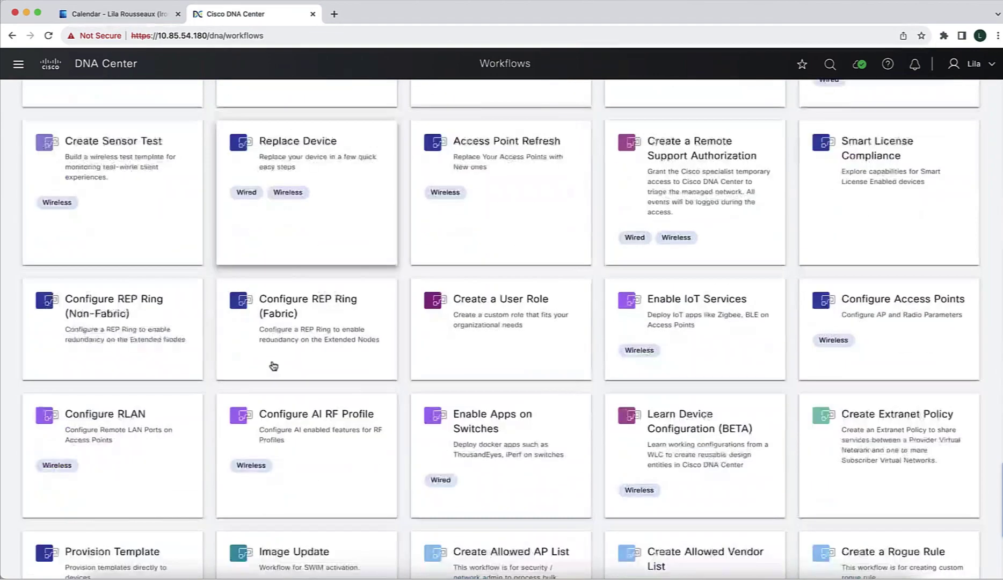
pyautogui.scroll(-2, 273, 366)
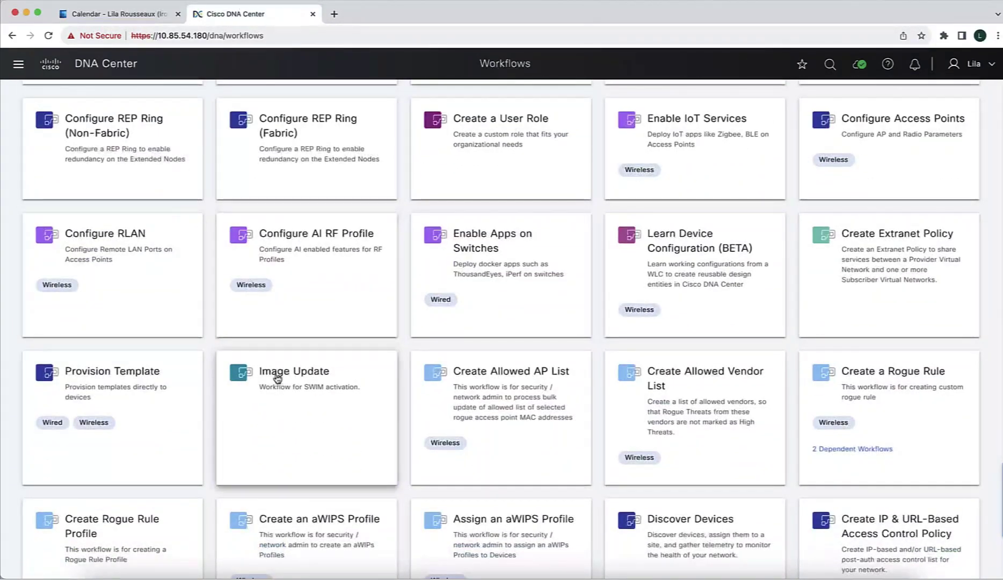
pyautogui.click(275, 376)
pyautogui.click(208, 332)
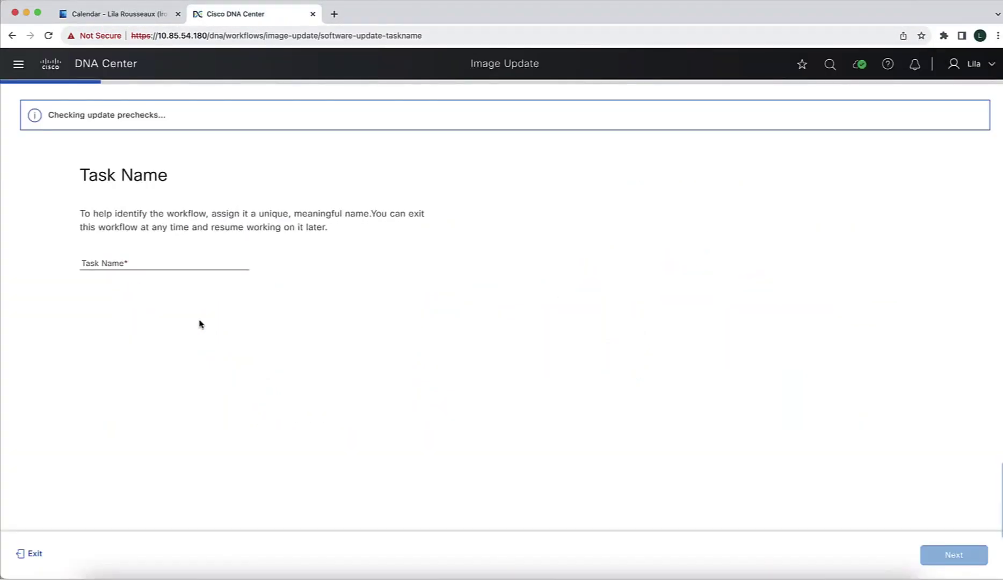
pyautogui.write('Tbranch-U')
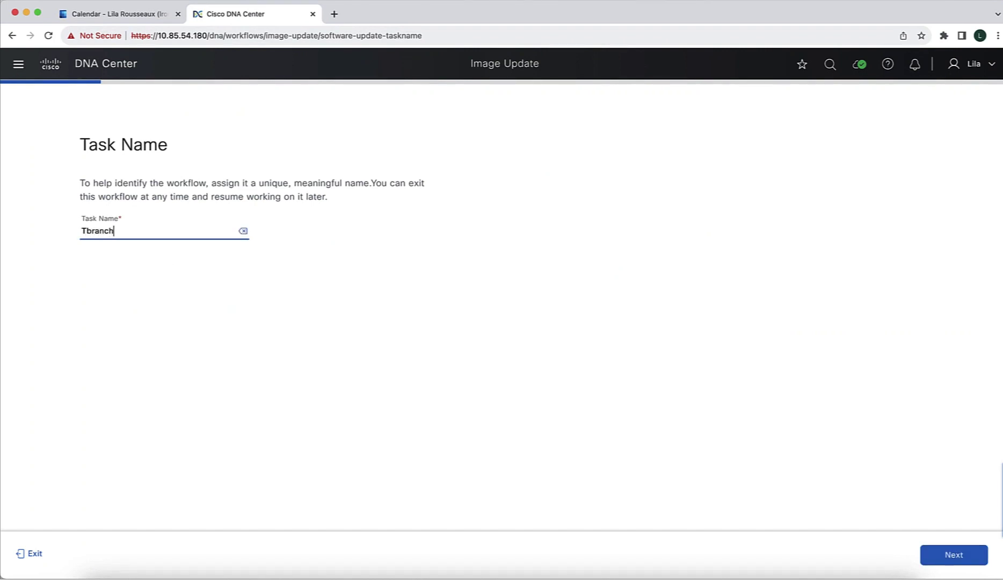
pyautogui.write('pgrade-Sep2')
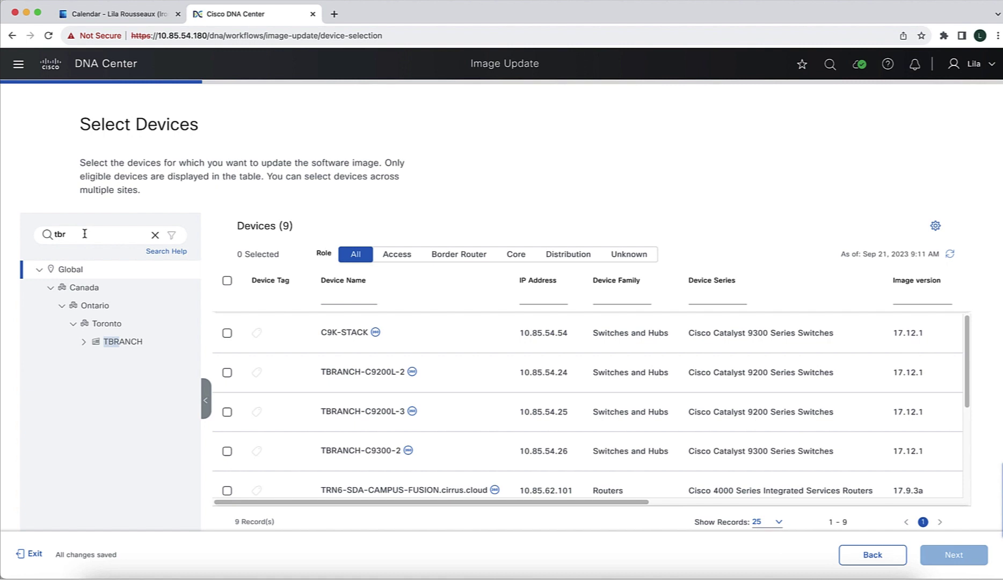
# Filter devices to the TBRANCH site, select all six, and continue to Software Distribution Checks.
pyautogui.click(137, 346)
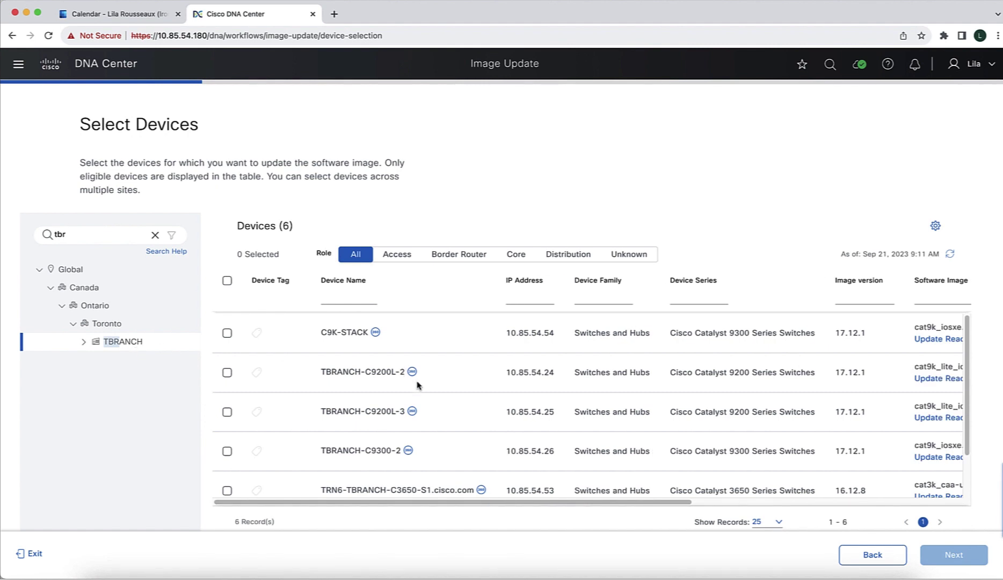
pyautogui.scroll(-2, 418, 385)
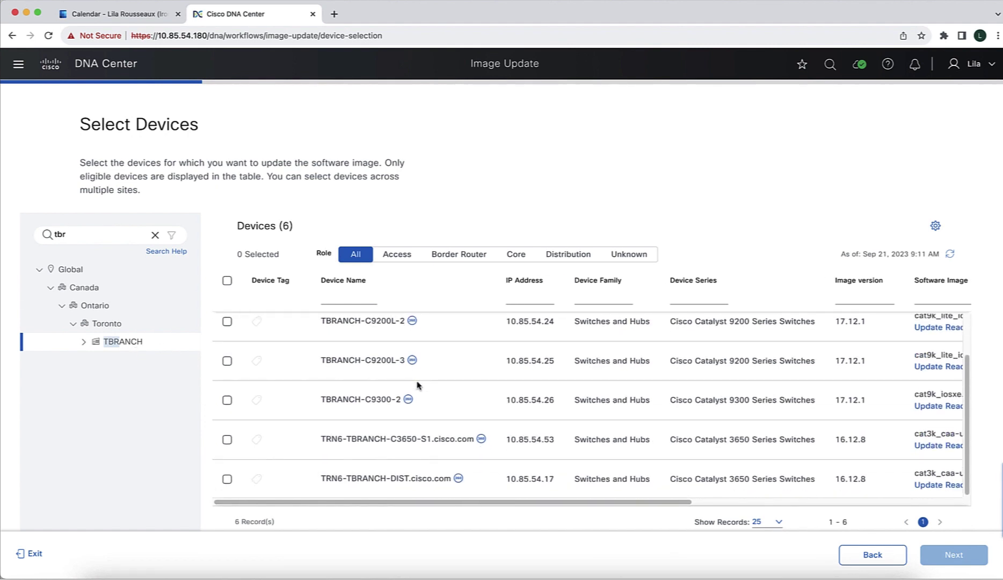
pyautogui.click(227, 281)
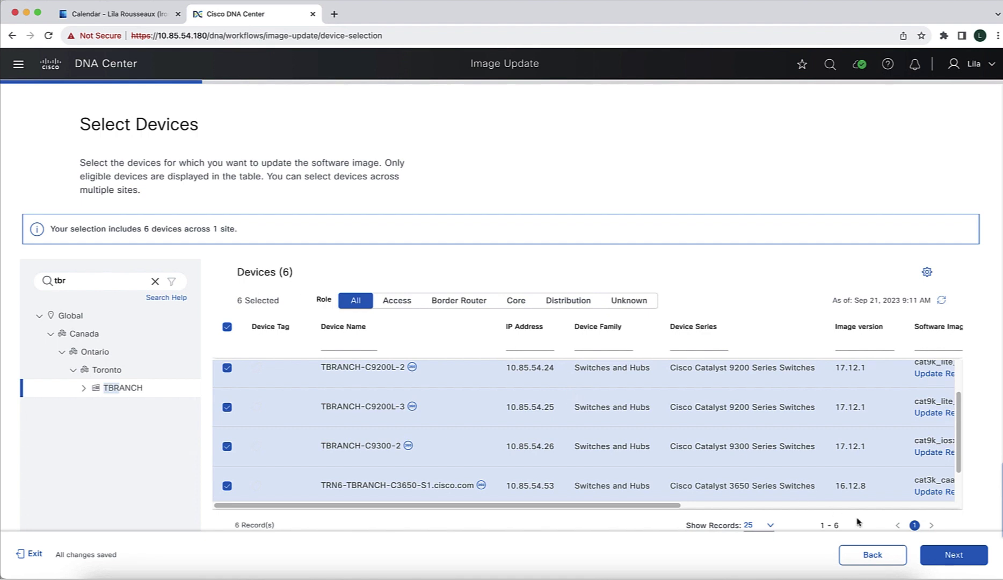
pyautogui.click(955, 555)
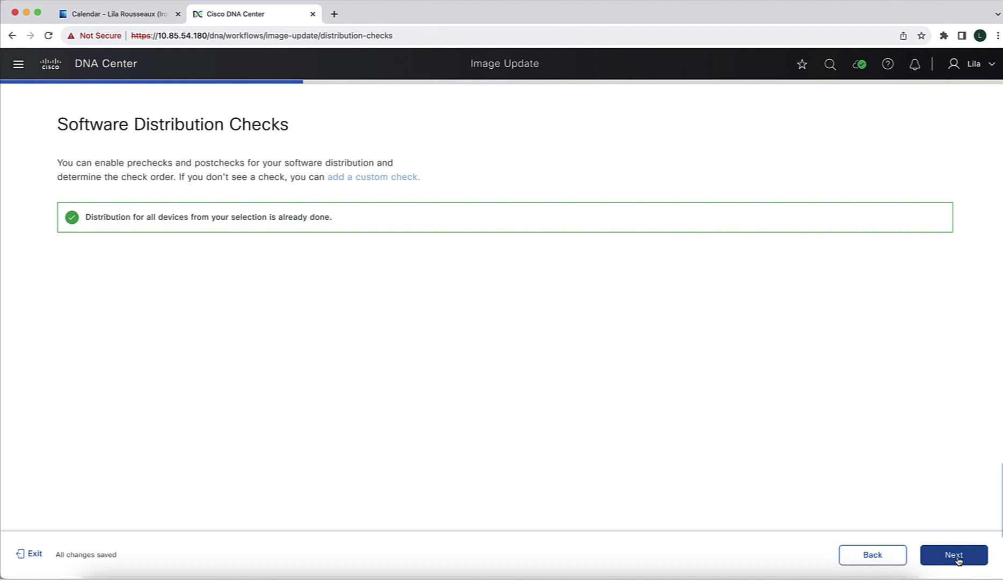
# Pass the Software Distribution and Software Activation checks to reach Device Activation Order.
pyautogui.click(960, 562)
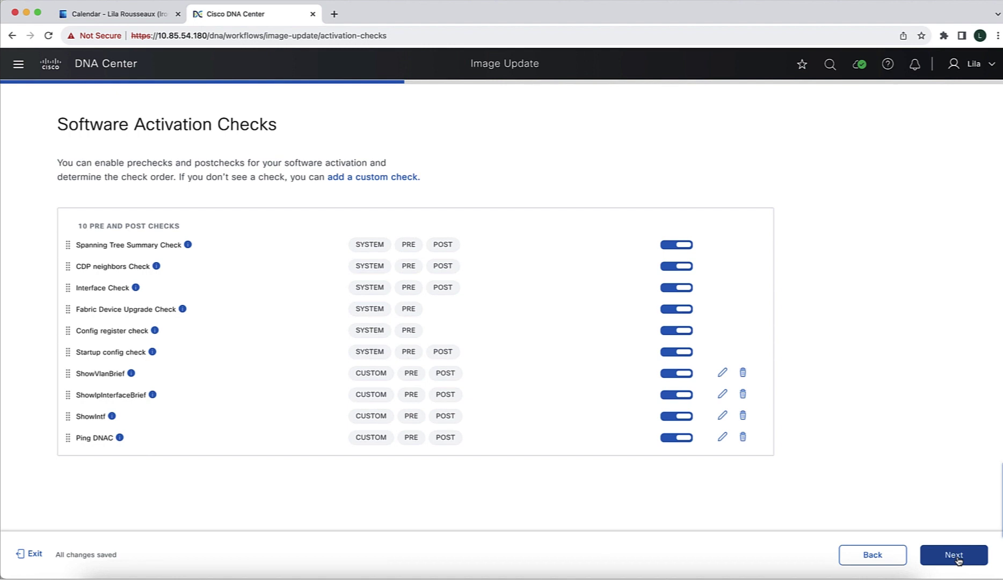
pyautogui.click(954, 556)
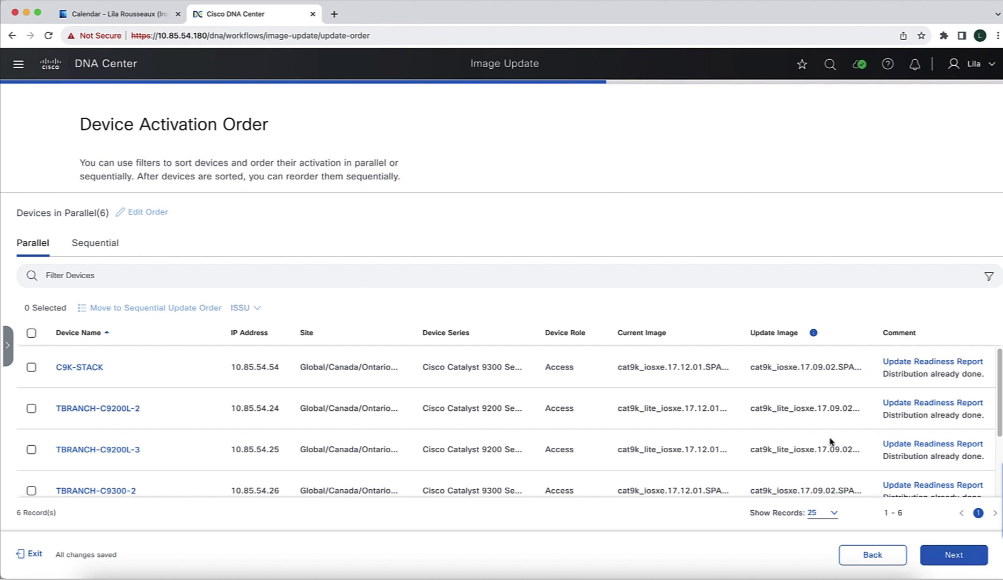
# Move TRN6-TBRANCH-C3650-S1 and TRN6-TBRANCH-DIST into the sequential update order.
pyautogui.scroll(-4, 822, 433)
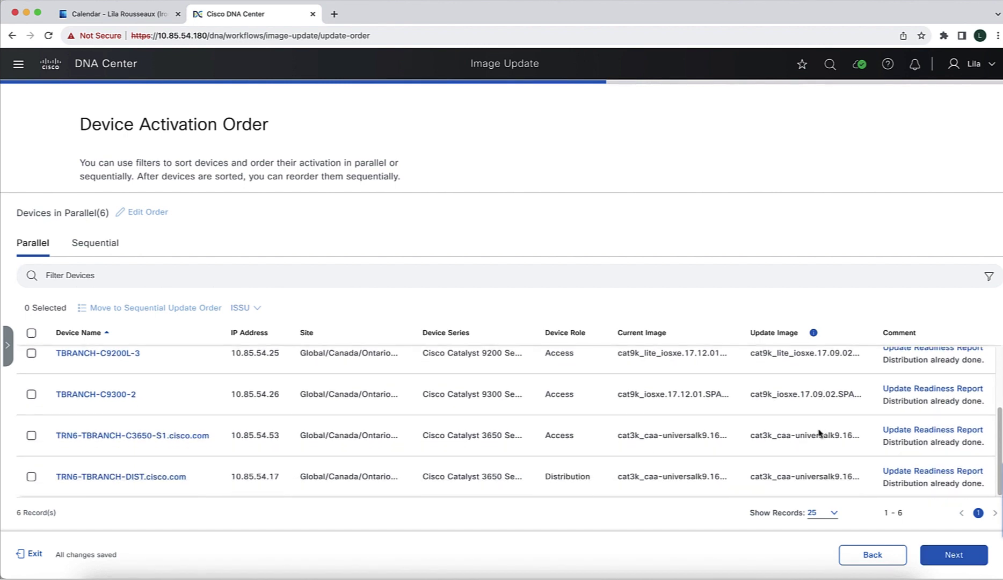
pyautogui.click(31, 436)
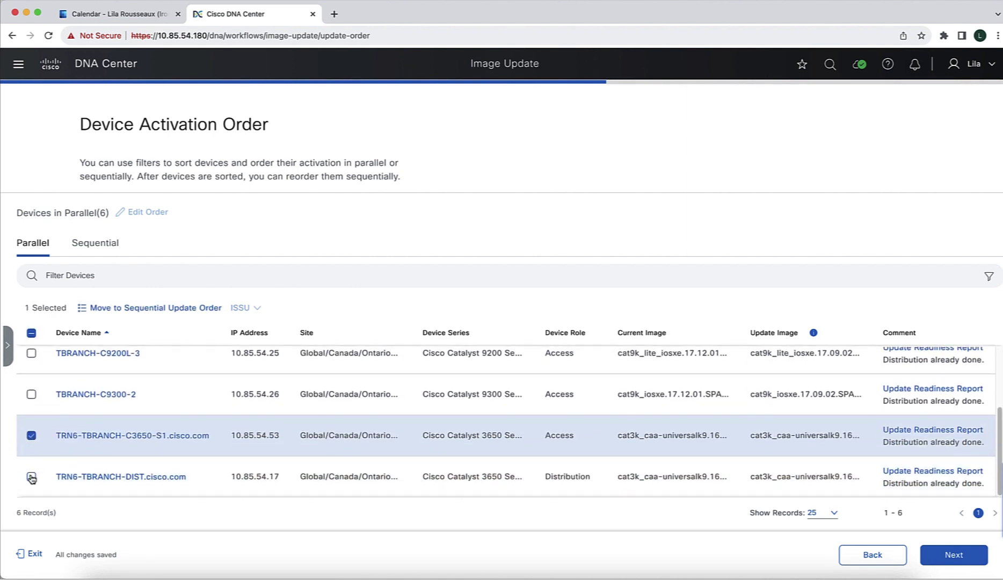
pyautogui.click(31, 477)
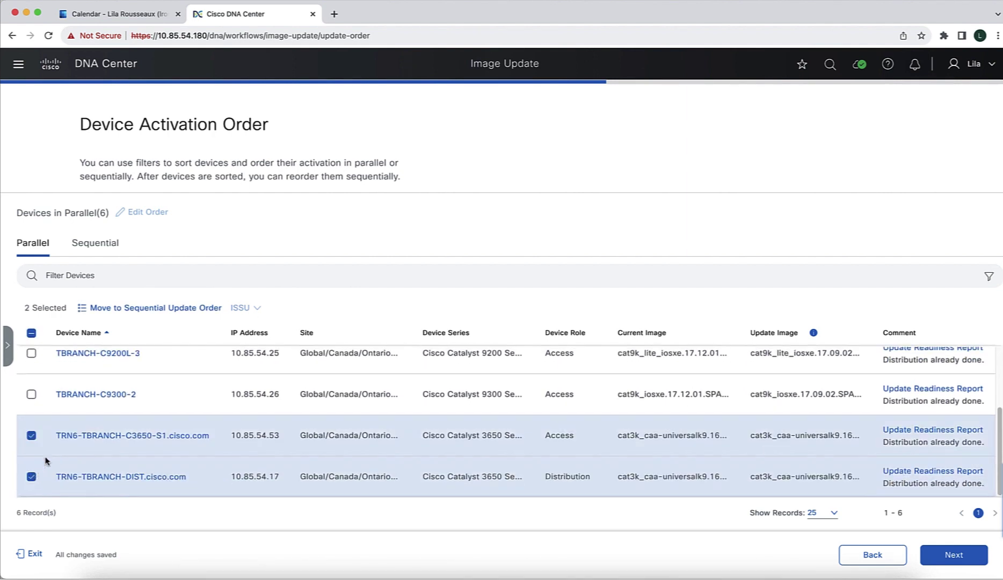
pyautogui.click(153, 308)
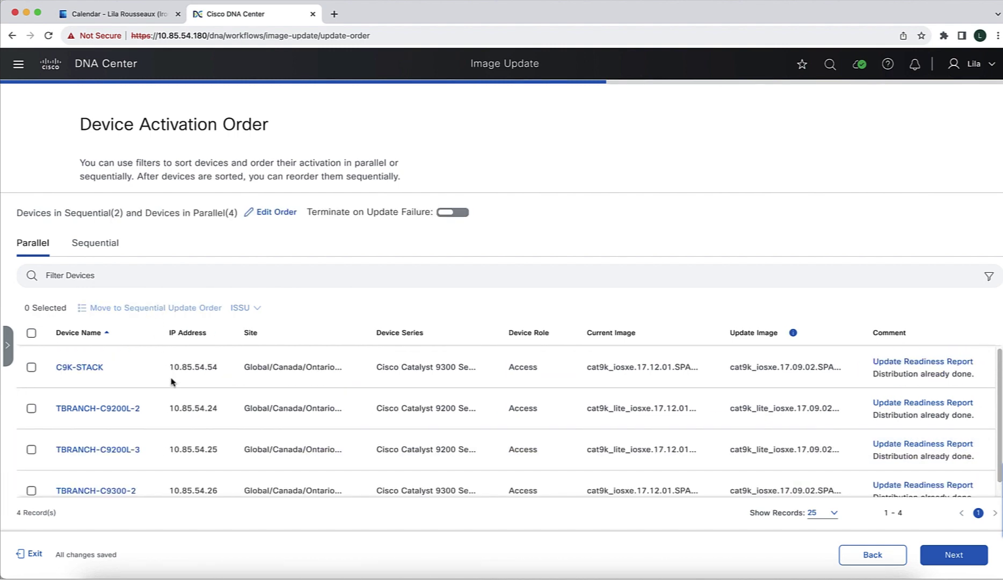
pyautogui.scroll(-1, 172, 387)
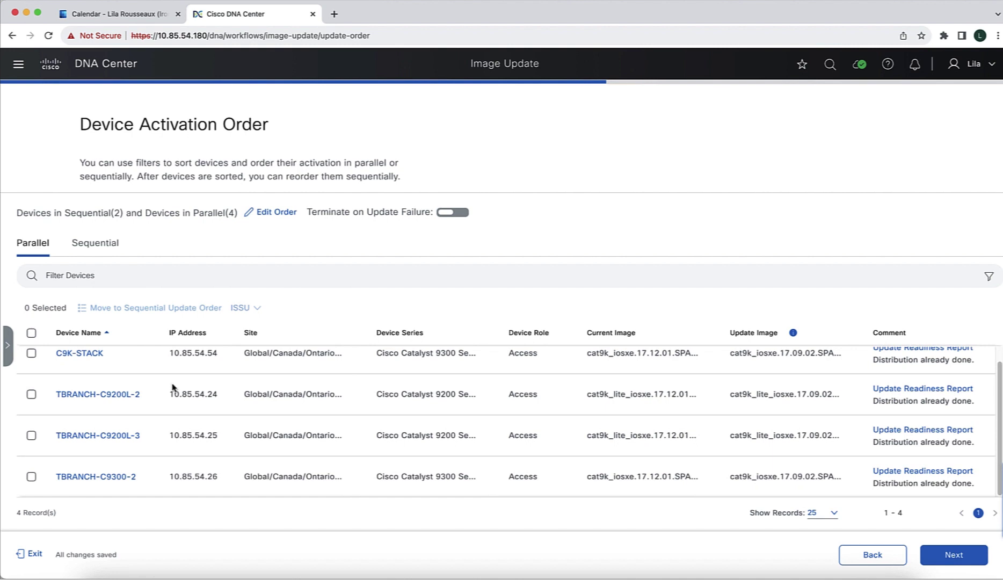
# Reorder the sequential list so TRN6-TBRANCH-DIST updates before TRN6-TBRANCH-C3650-S1.
pyautogui.click(103, 252)
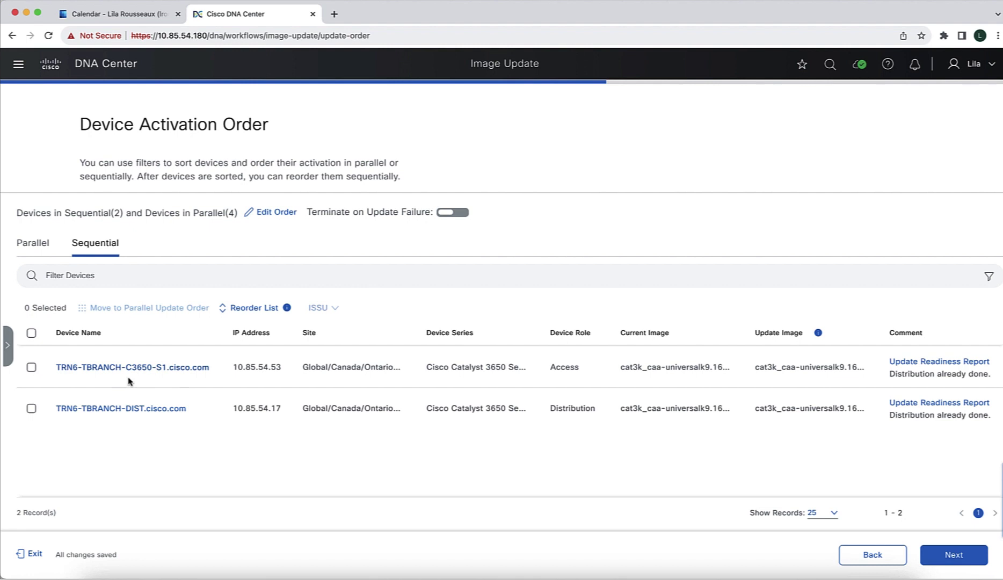
pyautogui.click(263, 312)
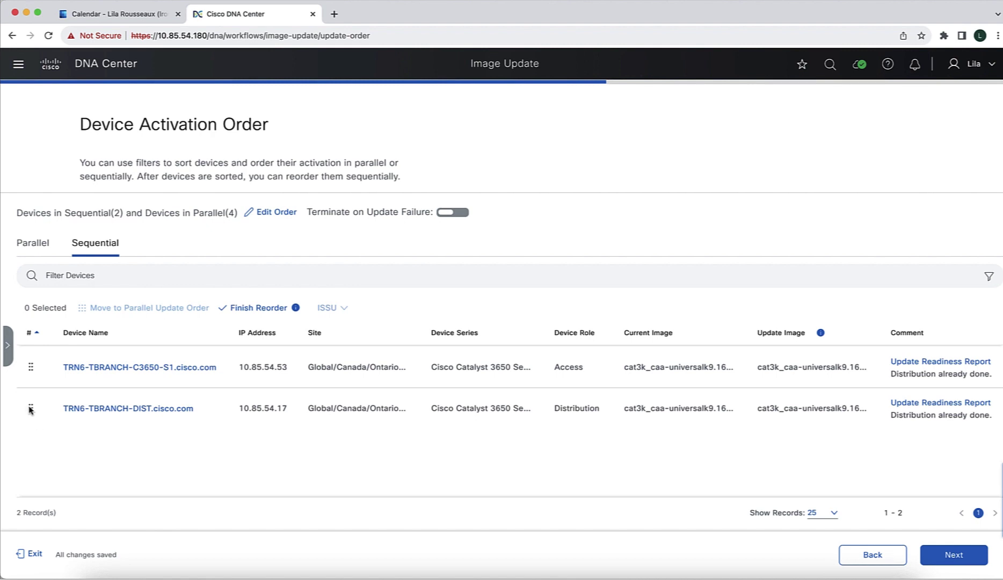
pyautogui.moveTo(31, 409); pyautogui.dragTo(31, 366)
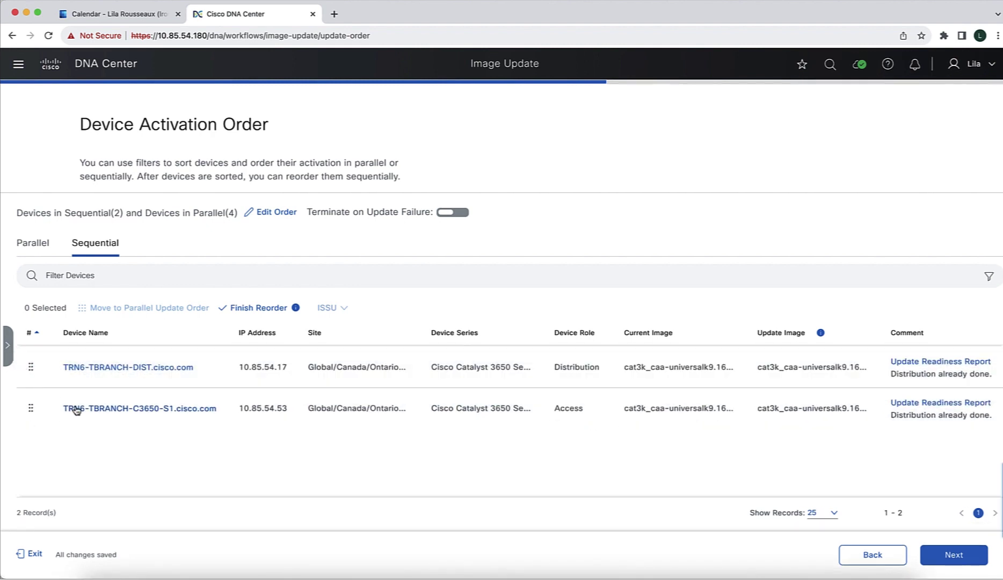
pyautogui.click(258, 313)
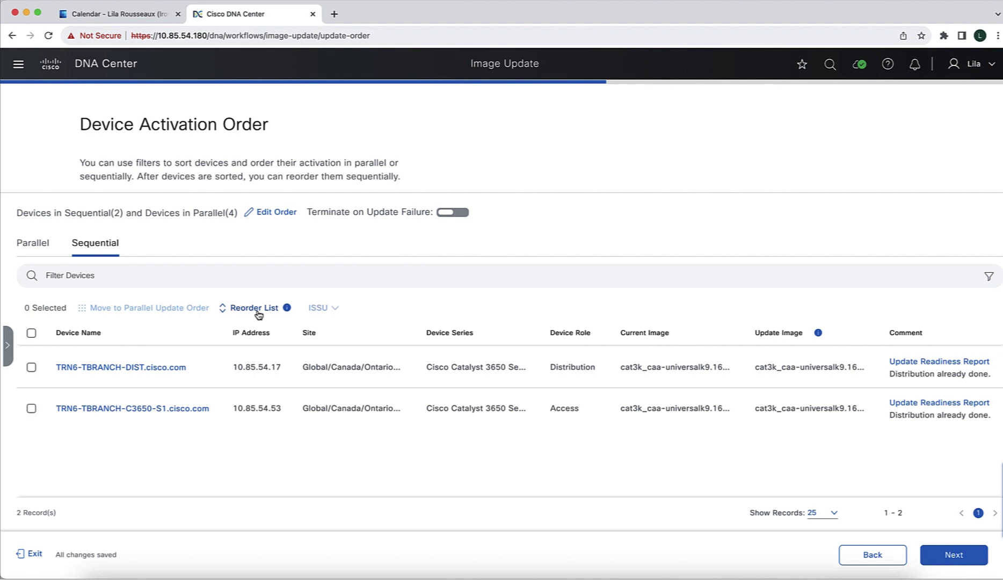
pyautogui.click(277, 212)
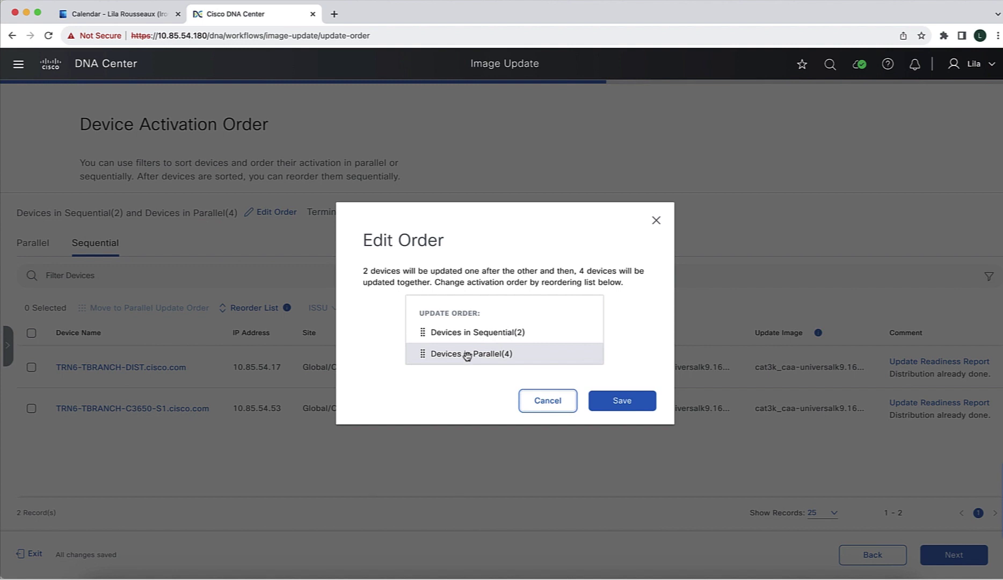
# Keep Sequential(2) ahead of Devices in Parallel(4) in the Edit Order dialog and save.
pyautogui.moveTo(467, 356); pyautogui.dragTo(464, 331)
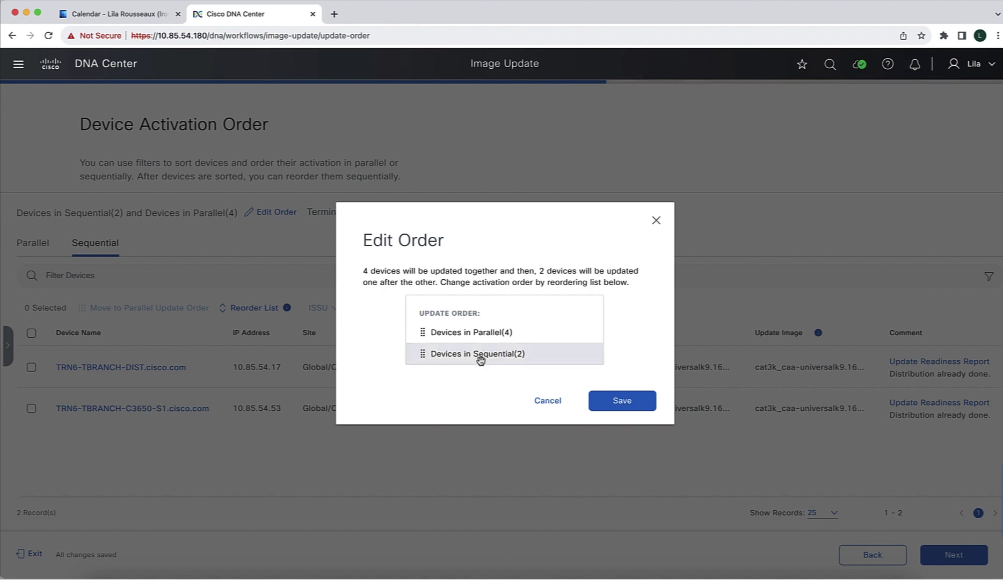
pyautogui.moveTo(480, 361); pyautogui.dragTo(478, 335)
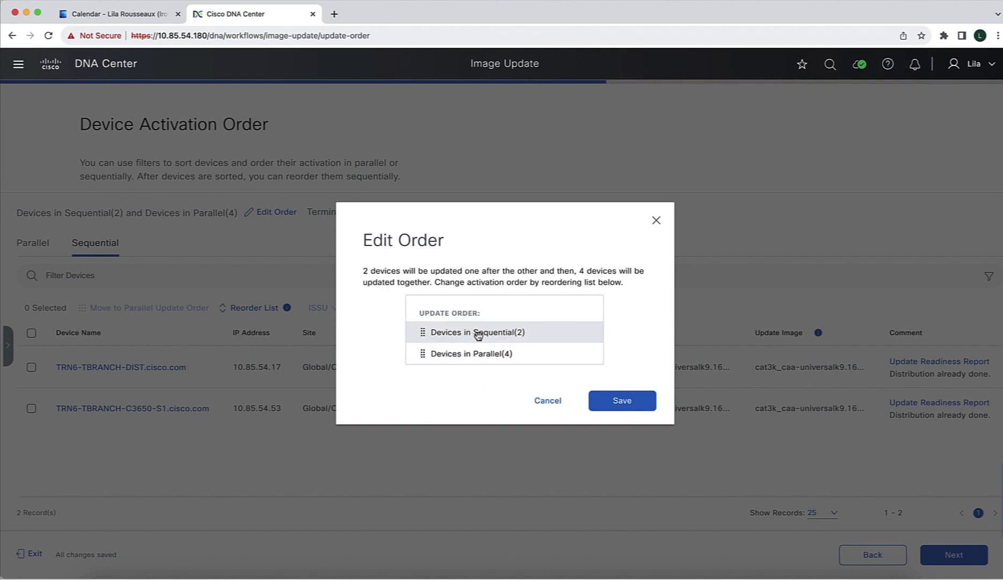
pyautogui.click(617, 401)
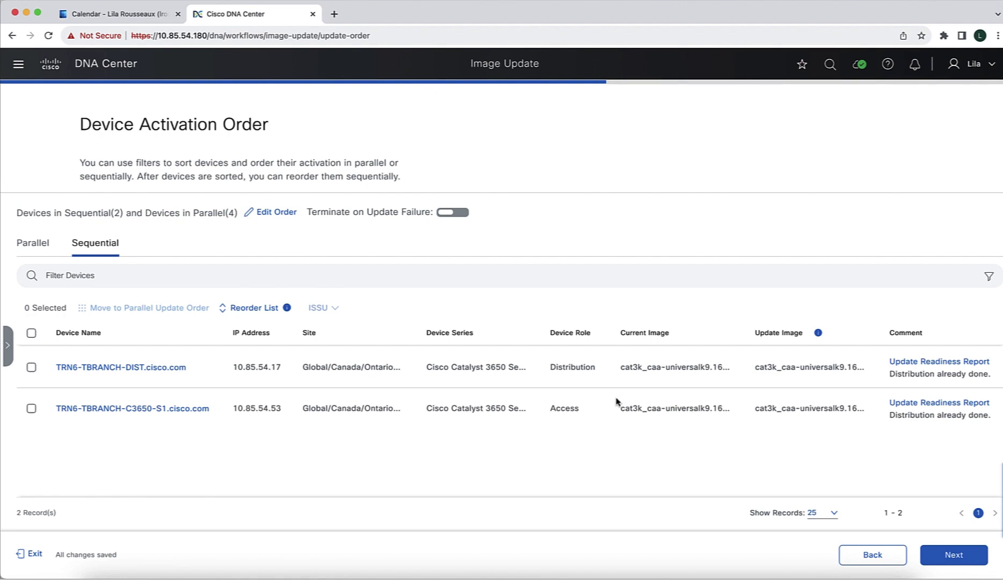
# Enable Terminate on Update Failure and continue to Schedule Task and Clean Up.
pyautogui.click(465, 217)
pyautogui.moveTo(478, 218)
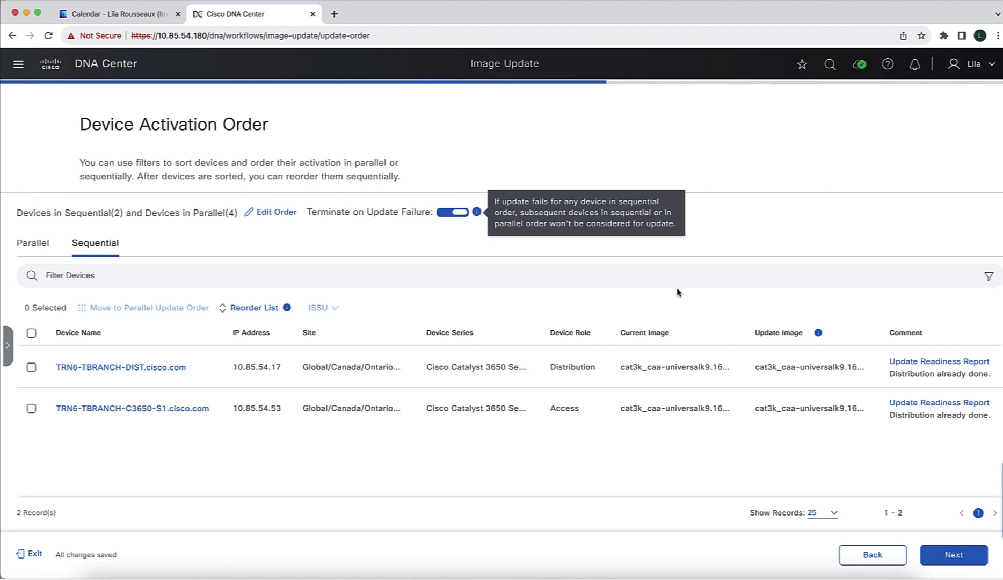
pyautogui.click(956, 563)
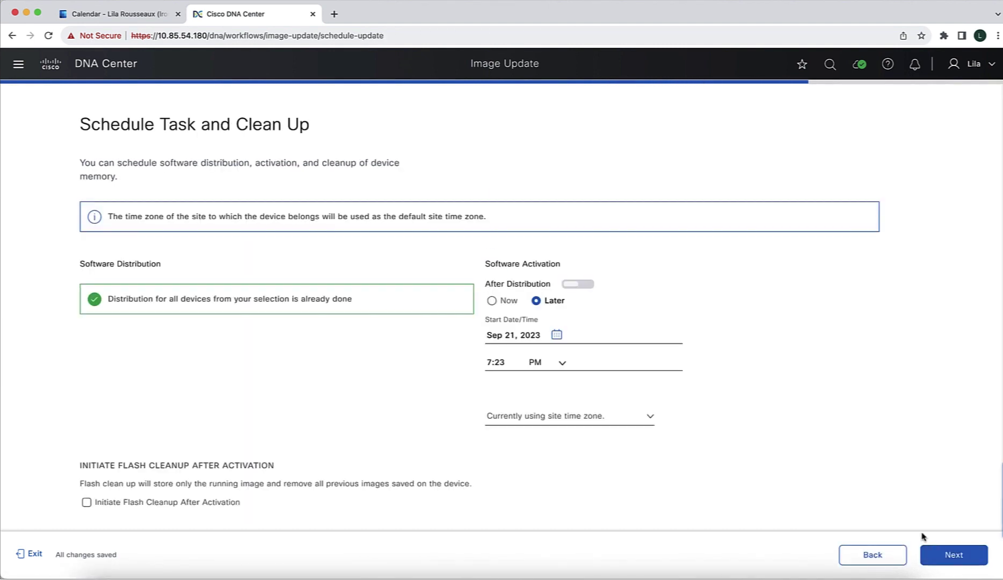
# Set software activation to Now with Initiate Flash Cleanup After Activation enabled.
pyautogui.scroll(-1, 825, 419)
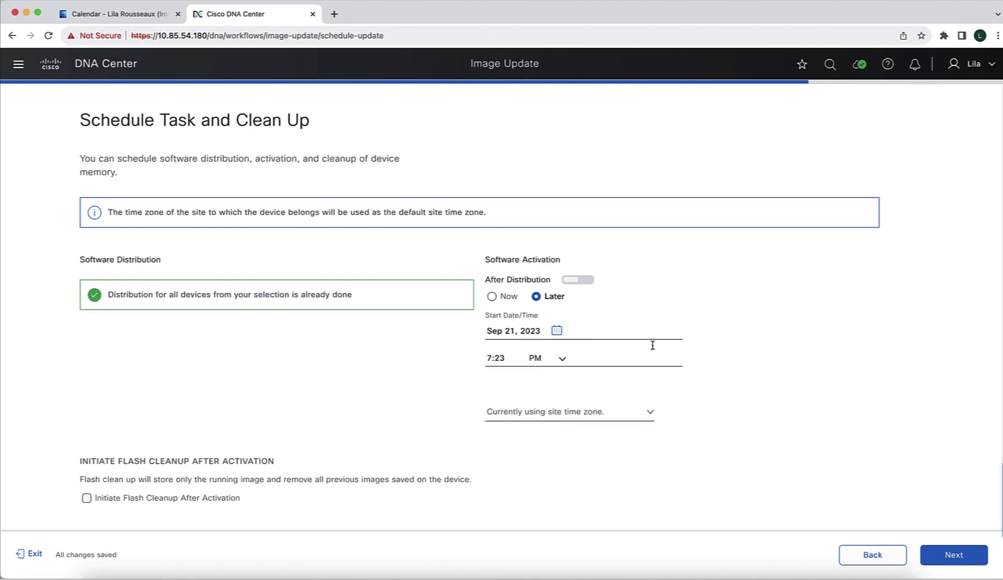
pyautogui.click(495, 300)
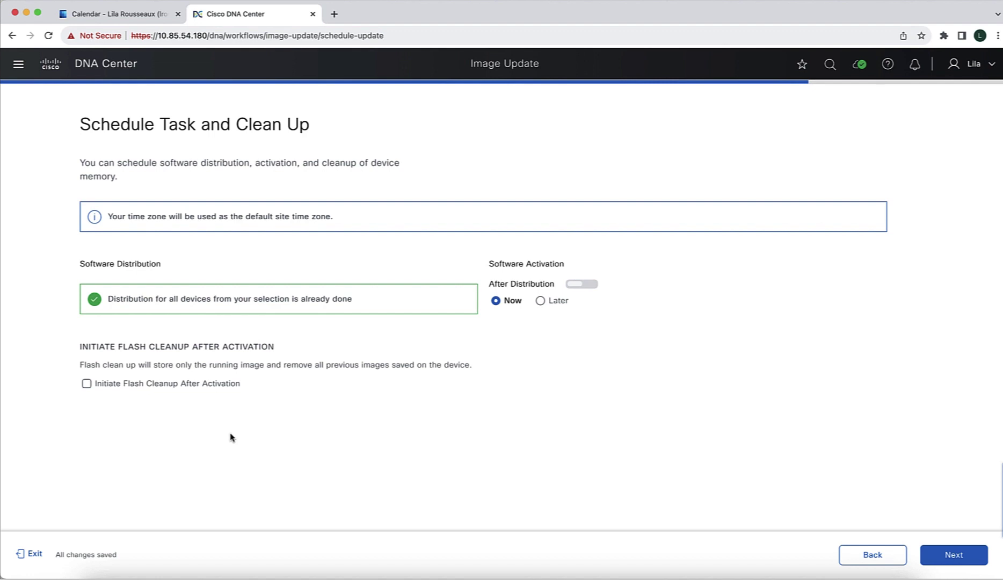
pyautogui.click(87, 385)
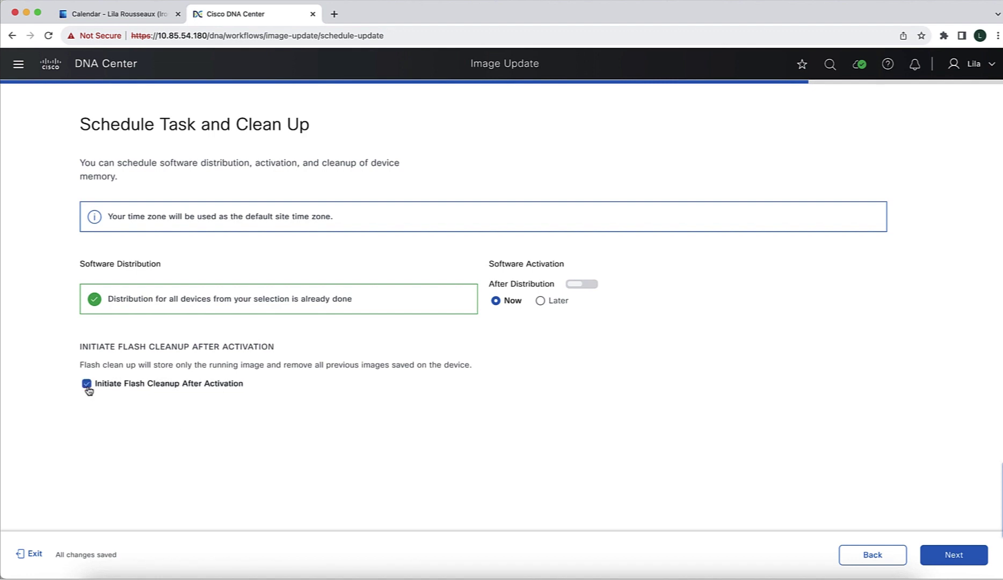
pyautogui.click(948, 561)
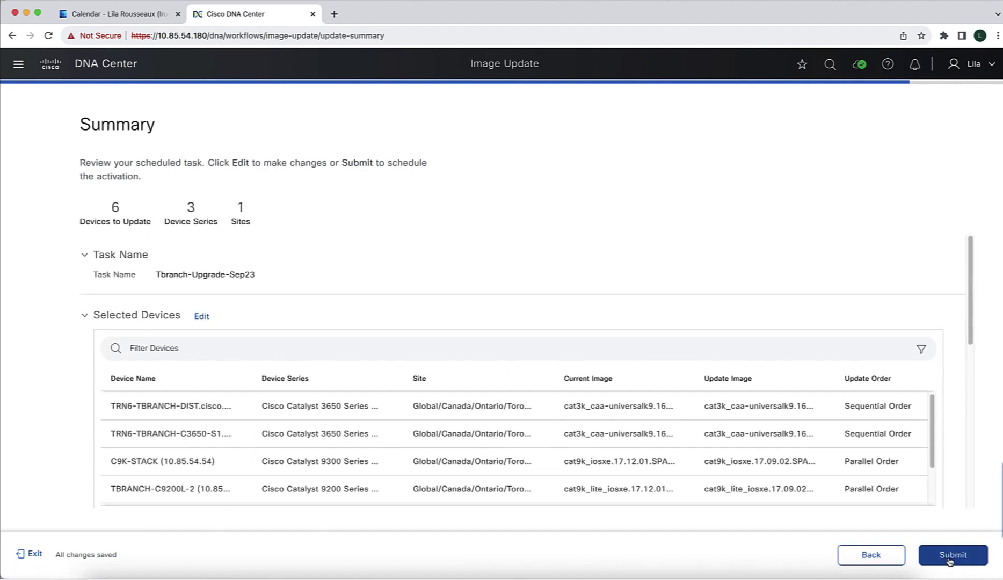
# Review the summary of 6 devices, 3 series and 1 site, then submit the task.
pyautogui.scroll(-3, 853, 334)
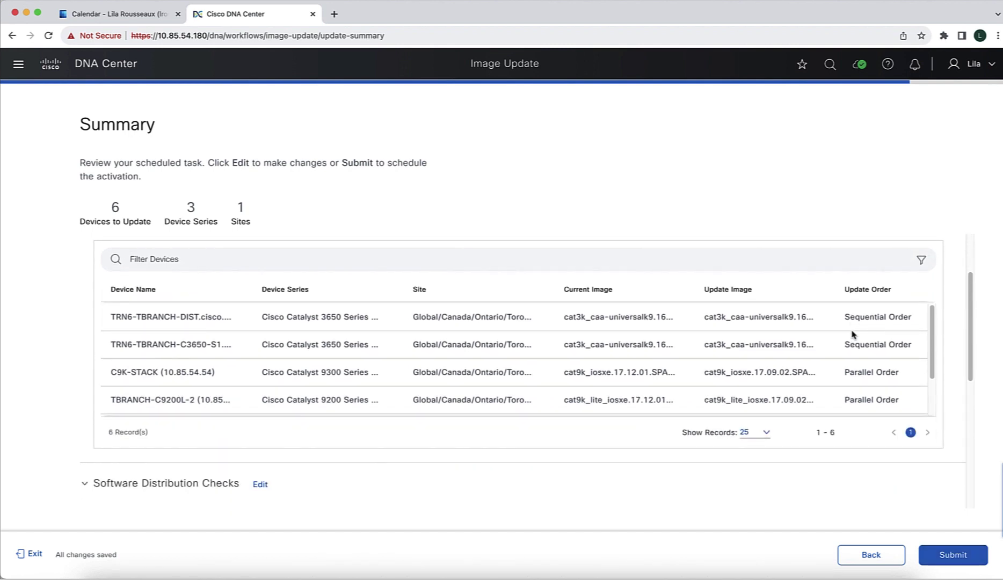
pyautogui.scroll(-2, 853, 334)
pyautogui.scroll(-3, 852, 468)
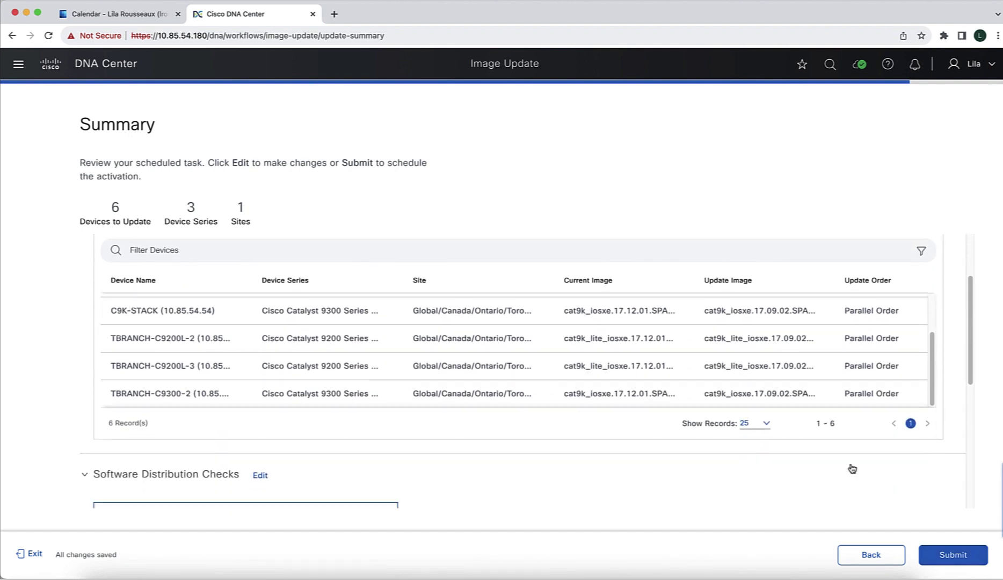
pyautogui.scroll(-5, 852, 468)
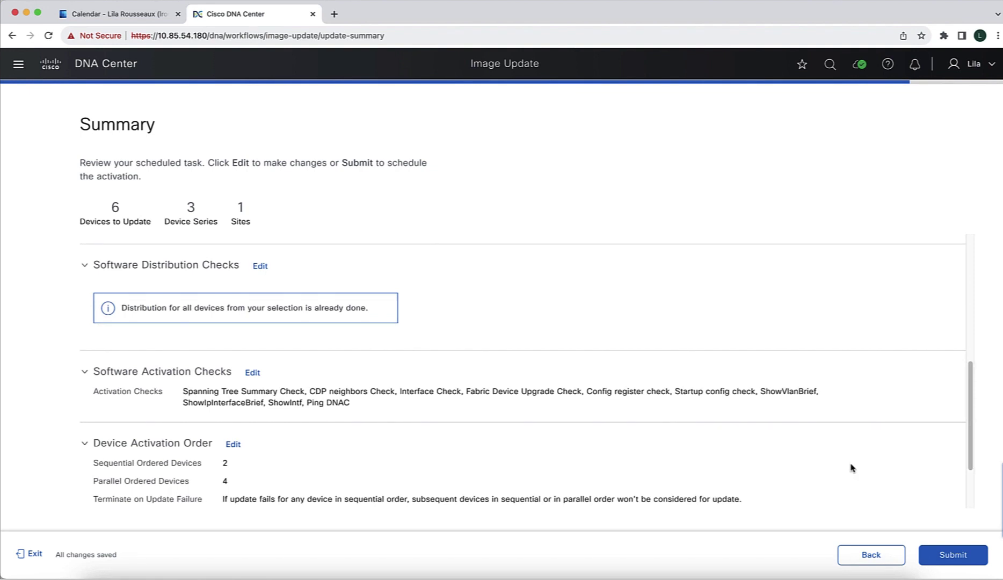
pyautogui.scroll(-1, 852, 469)
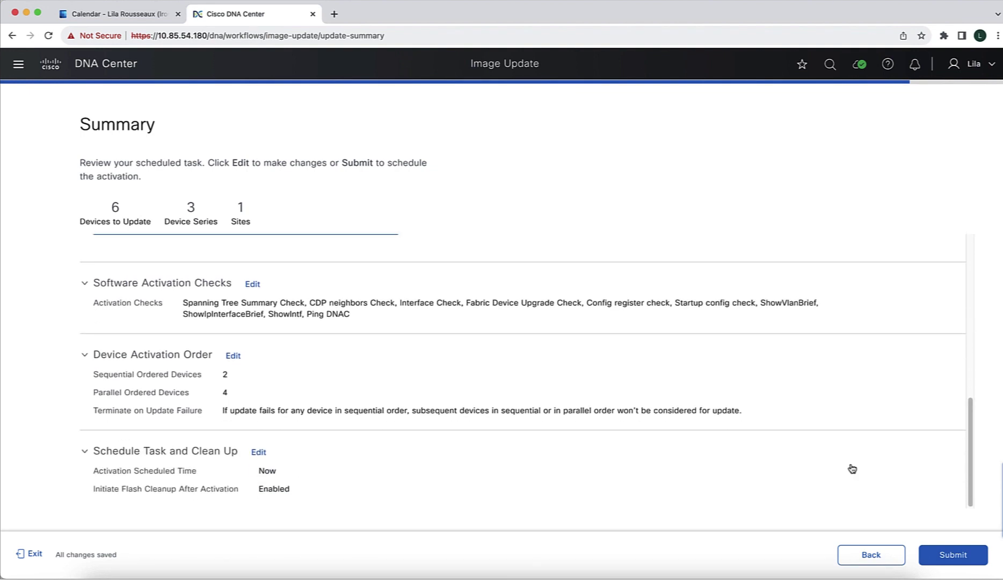
pyautogui.click(953, 554)
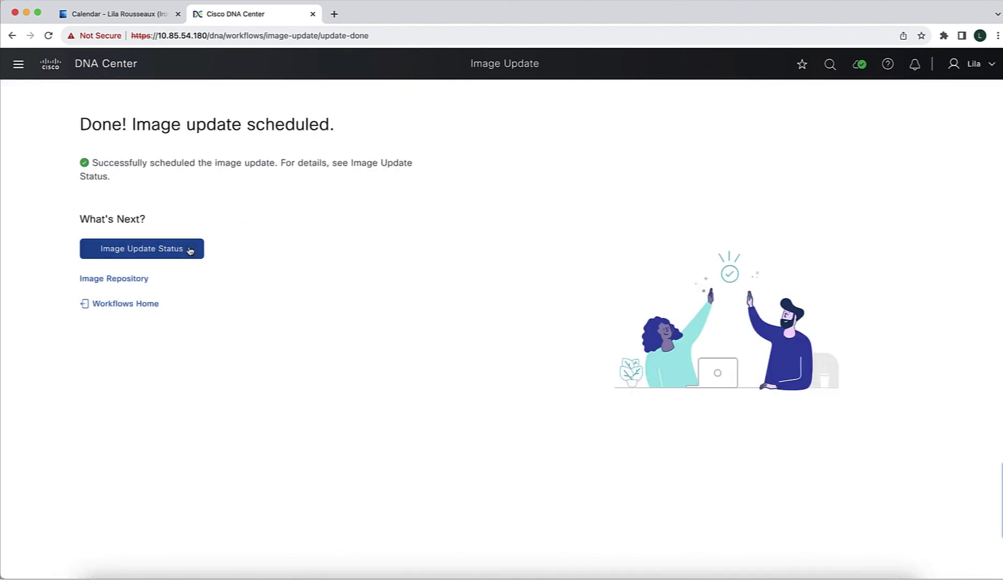
# Open Image Update Status and filter the list to In Progress updates, checking Waiting along the way.
pyautogui.click(187, 250)
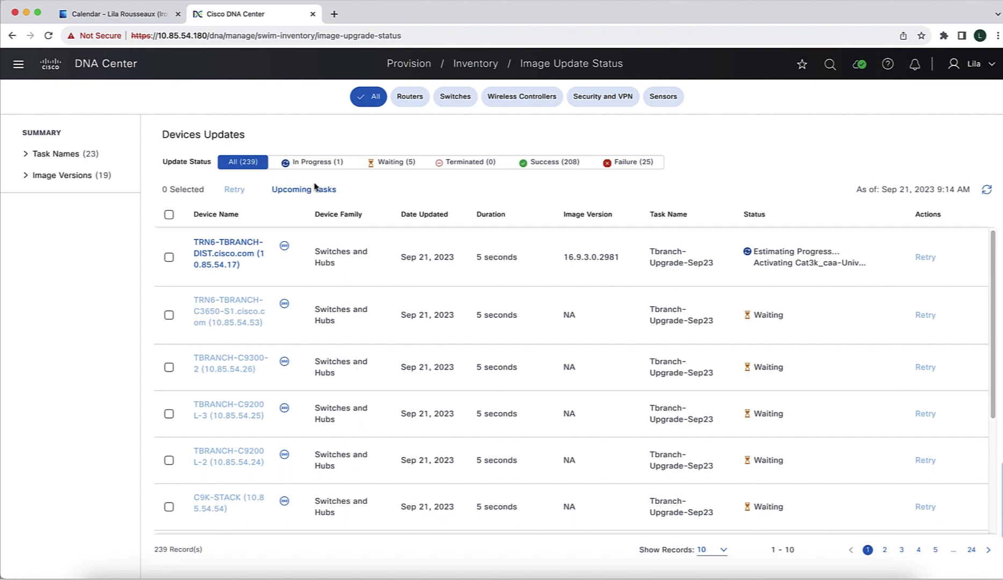
pyautogui.click(313, 163)
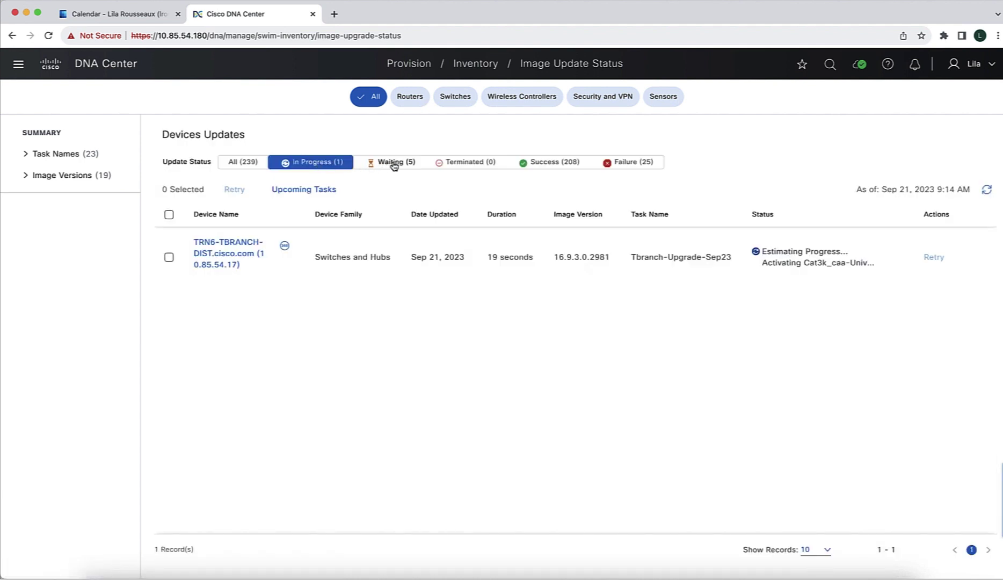
pyautogui.click(394, 164)
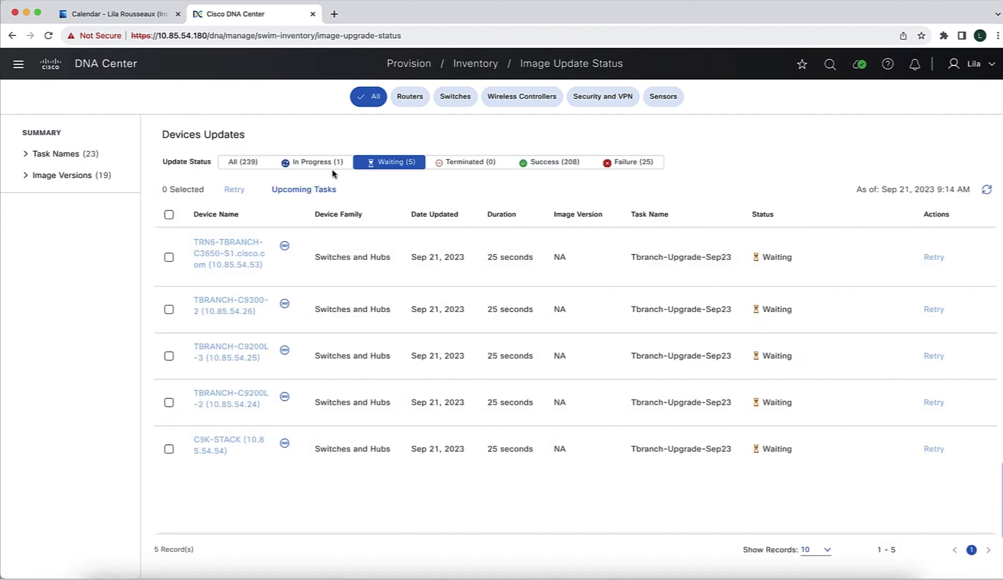
pyautogui.click(316, 162)
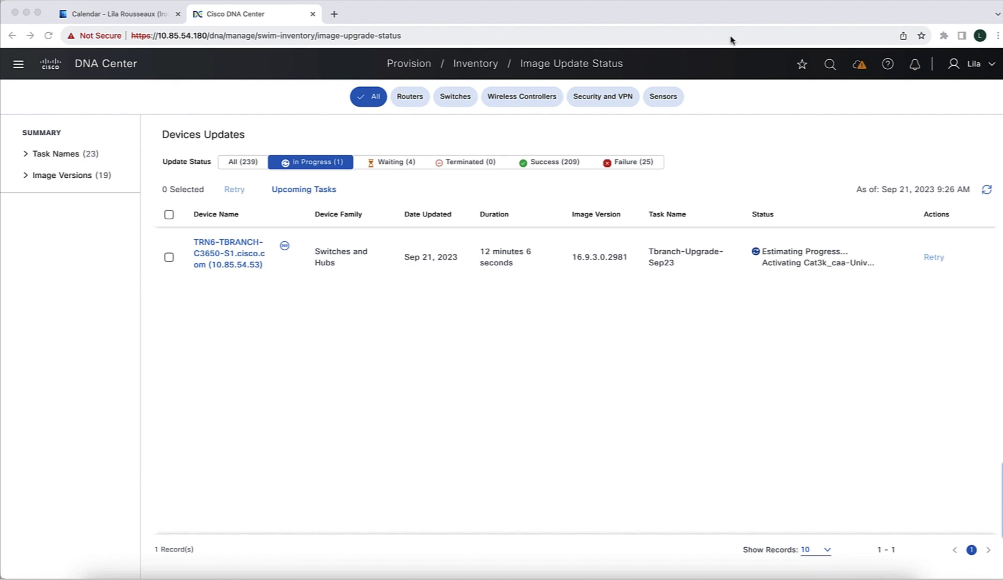
# Show all 239 device updates, with C3650-S1 succeeded and four C9K switches activating 17.09.02.
pyautogui.click(247, 167)
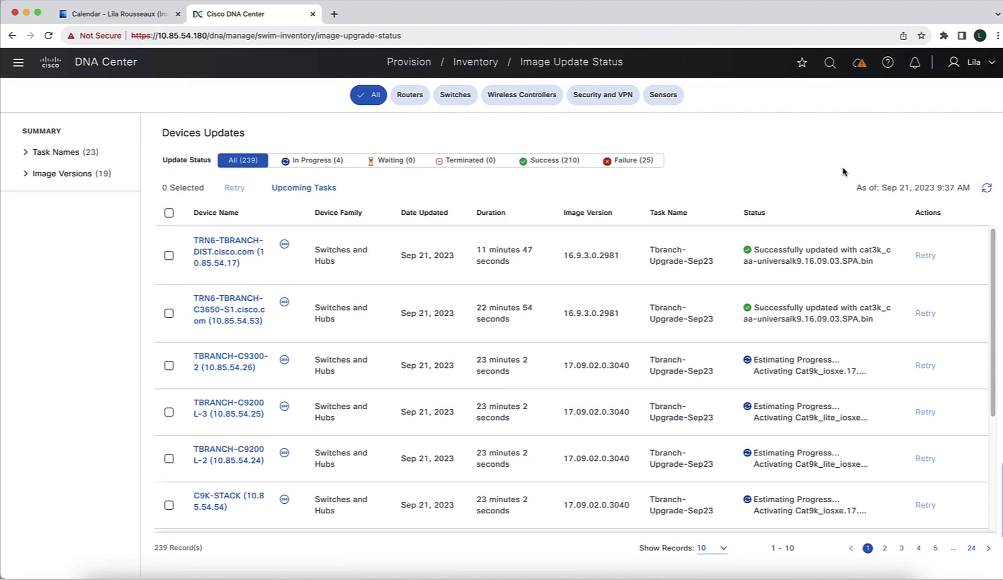
# Filter the update status to the four In Progress Catalyst 9000 switch activations.
pyautogui.scroll(-1, 864, 361)
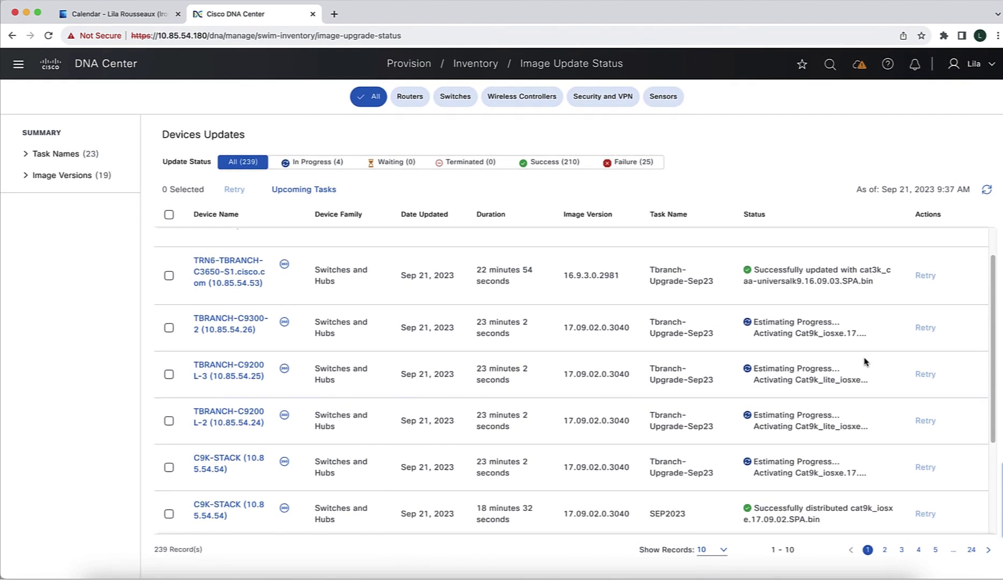
pyautogui.click(337, 163)
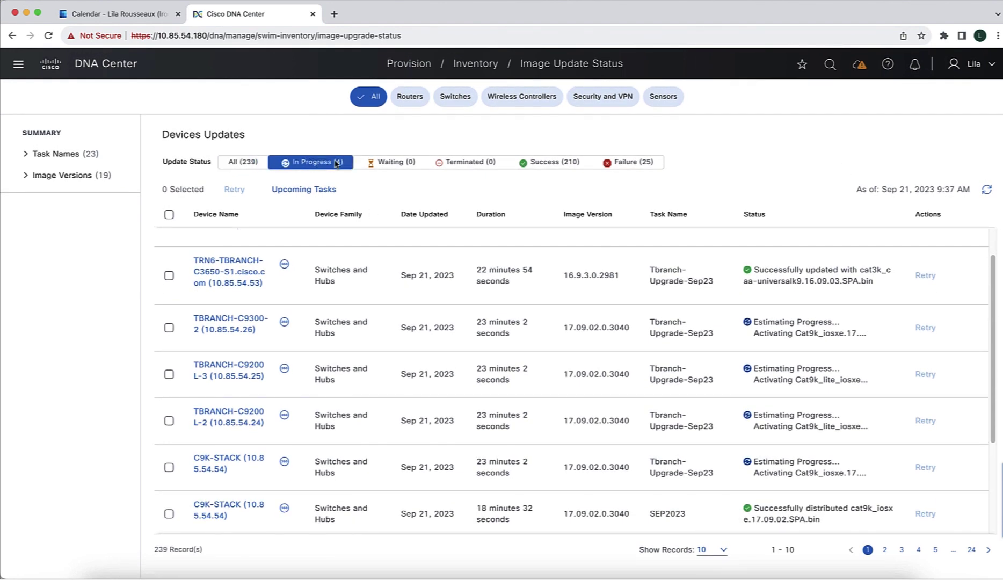